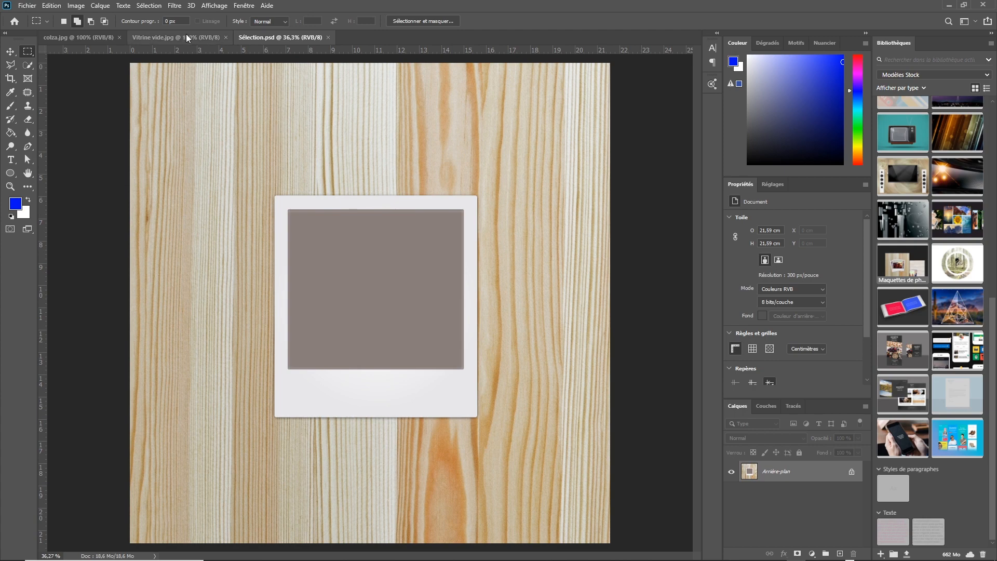
Convert the locked background of Sélection.psd into a regular layer and erase the grey photo area inside the white frame
{"action": "left_click", "coordinate": [73, 37]}
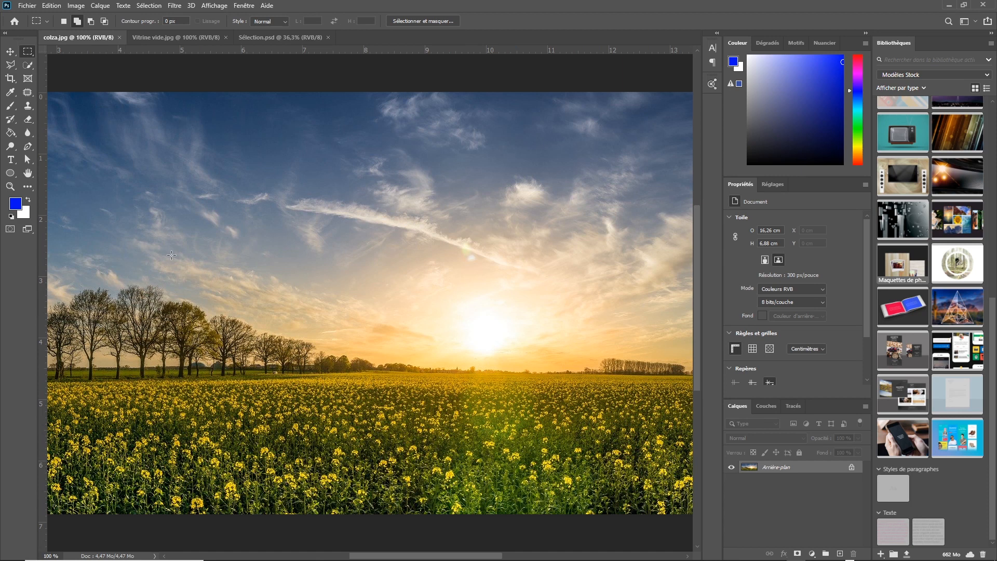
{"action": "left_click", "coordinate": [266, 36]}
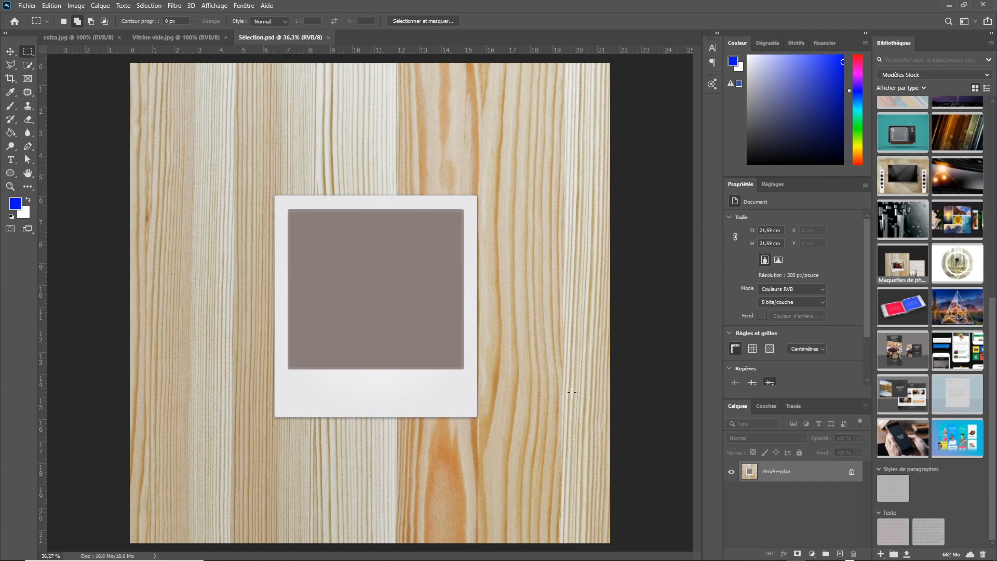
{"action": "left_click", "coordinate": [852, 474]}
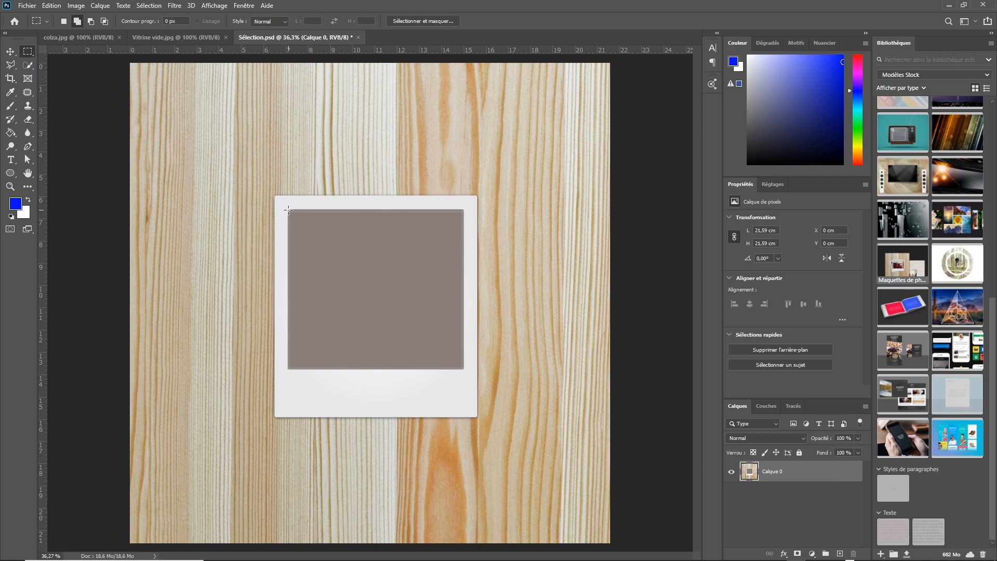
{"action": "left_click_drag", "start_coordinate": [292, 213], "coordinate": [463, 370]}
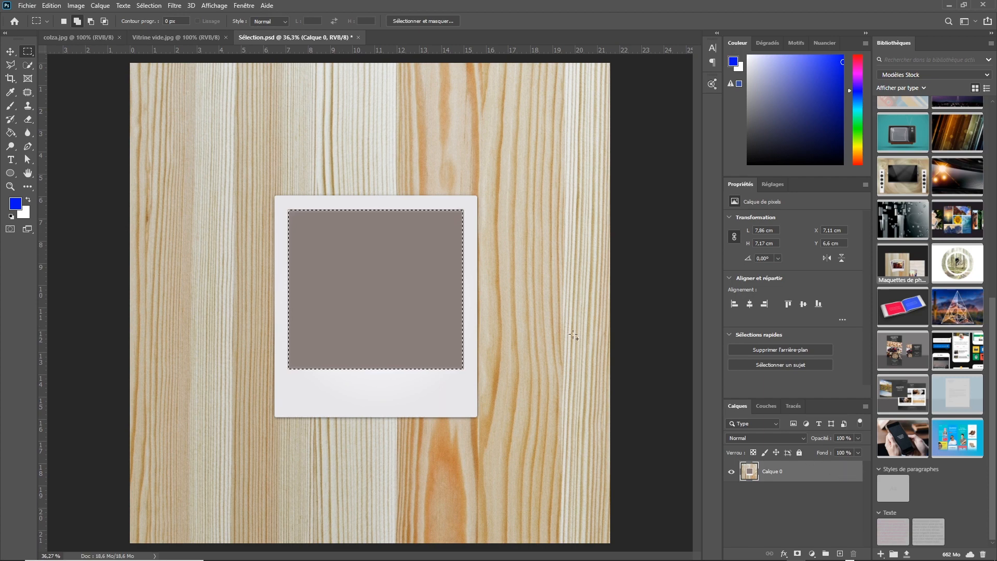
{"action": "key", "text": "Delete"}
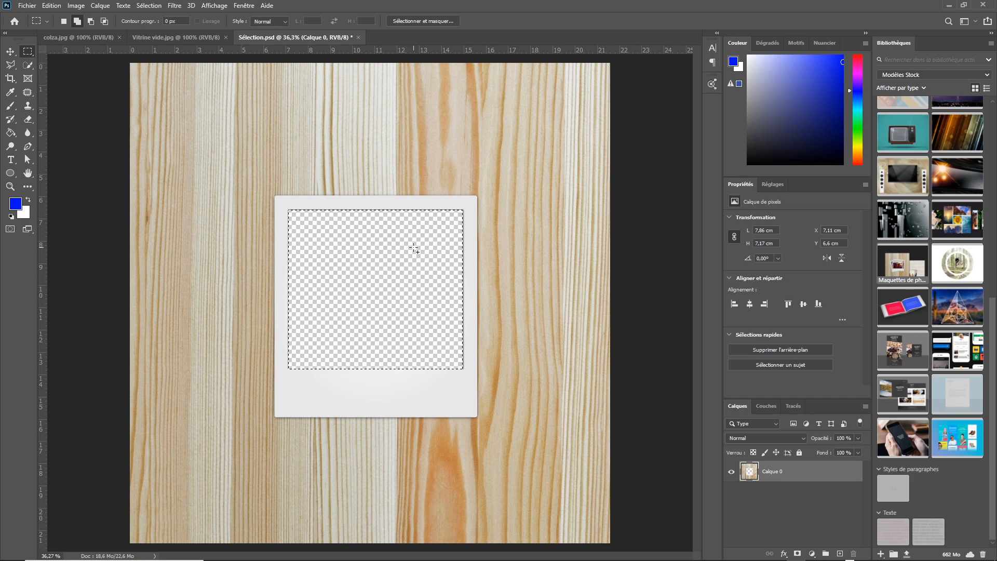
{"action": "key", "text": "ctrl+d"}
Copy the entire colza.jpg image
{"action": "left_click", "coordinate": [98, 38]}
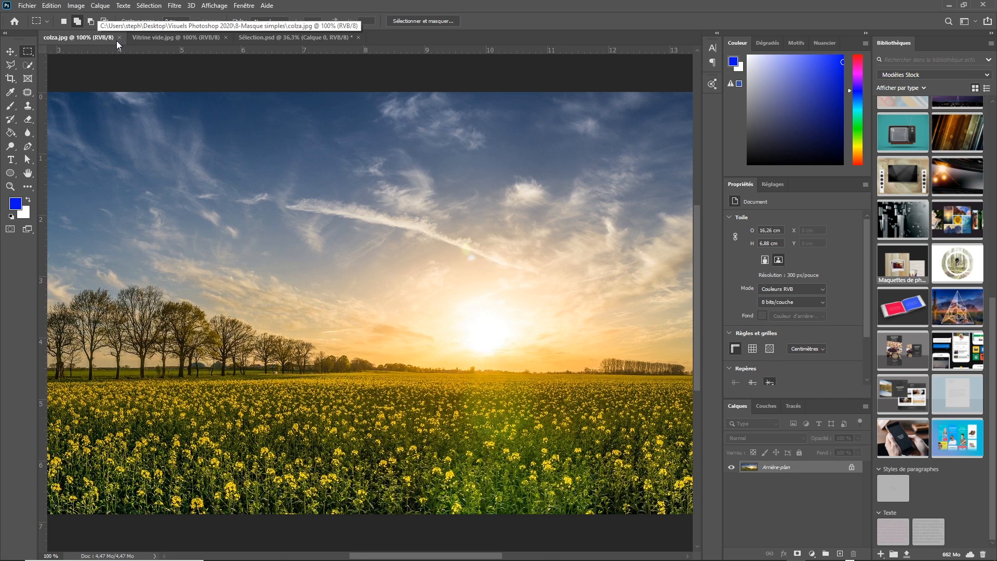
{"action": "key", "text": "ctrl+a"}
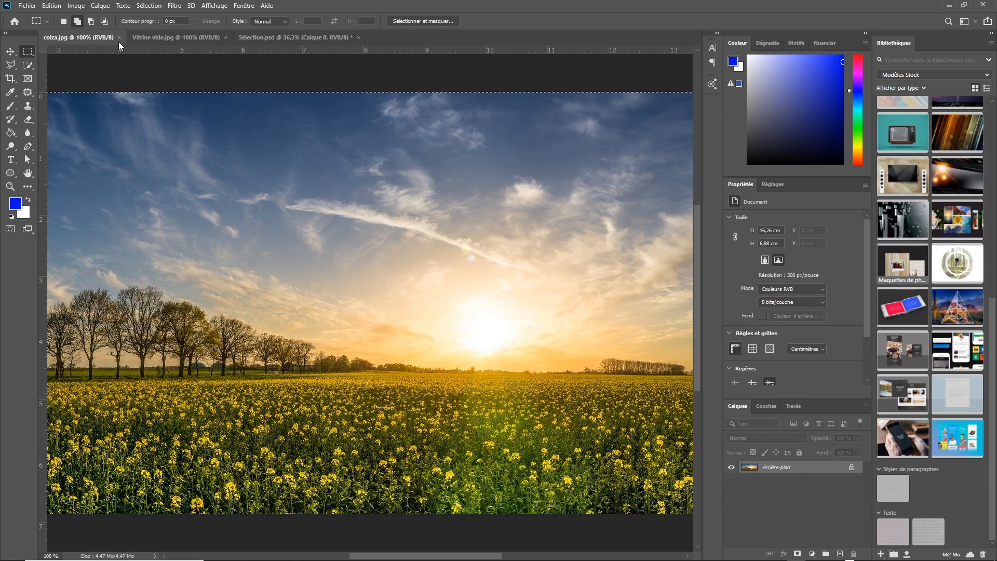
{"action": "left_click", "coordinate": [52, 6]}
{"action": "left_click", "coordinate": [70, 77]}
Paste the copied rapeseed field image into Sélection.psd as a new layer
{"action": "left_click", "coordinate": [273, 38]}
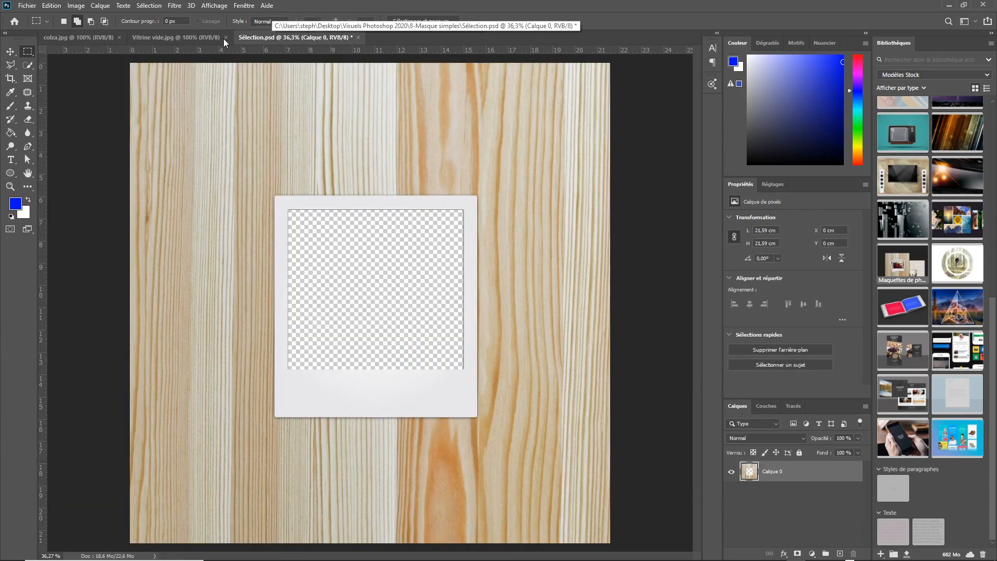
{"action": "left_click", "coordinate": [51, 6]}
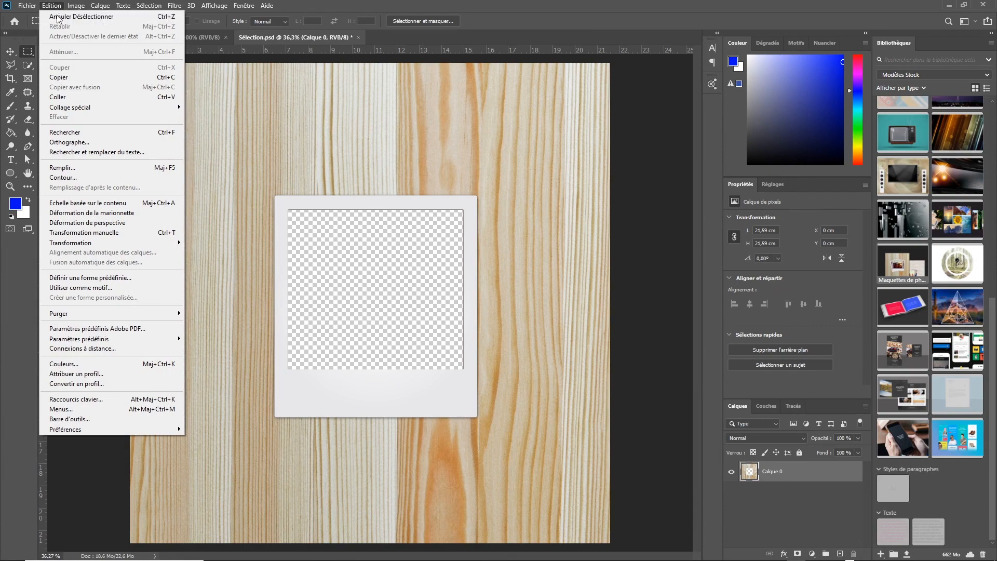
{"action": "left_click", "coordinate": [87, 98]}
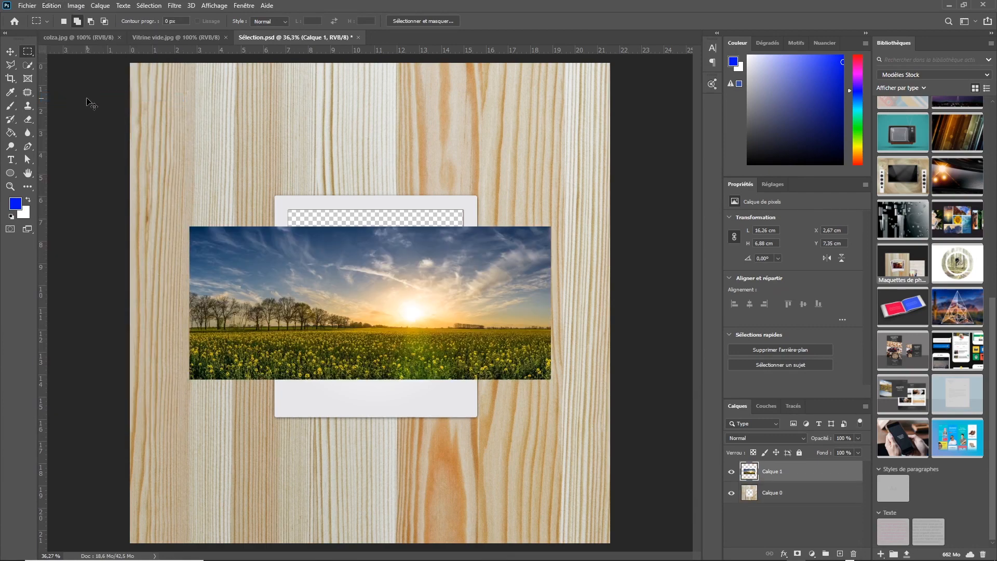
Enlarge the pasted landscape to about 21.89 × 9.27 cm and shift it to about X -0.3 cm over the frame
{"action": "key", "text": "ctrl+t"}
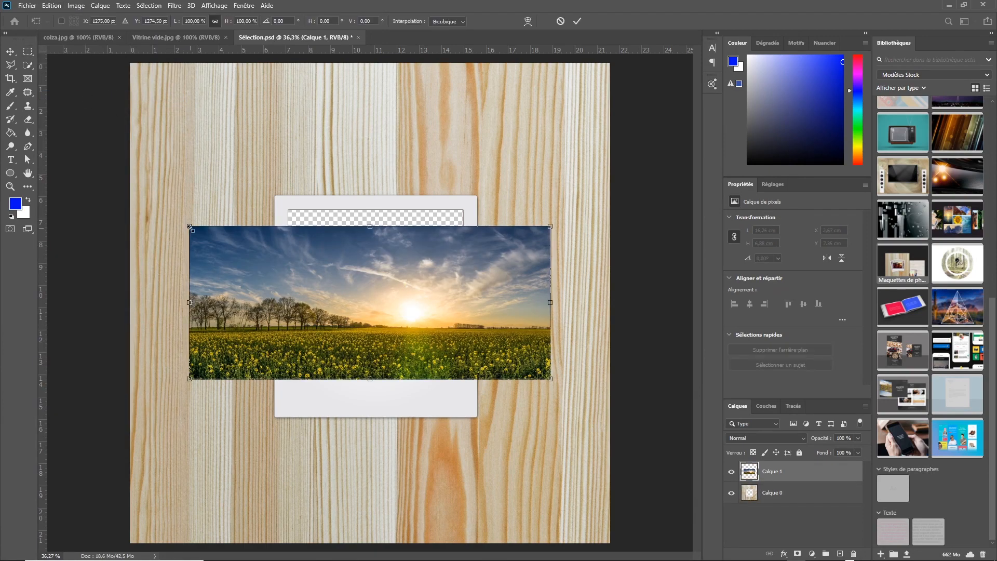
{"action": "left_click_drag", "start_coordinate": [189, 226], "coordinate": [111, 194]}
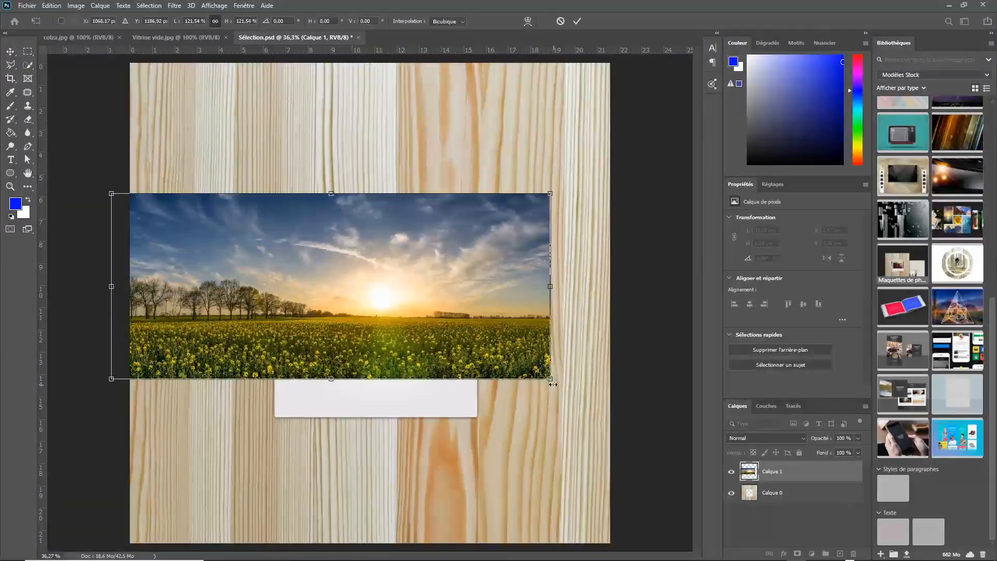
{"action": "left_click_drag", "start_coordinate": [550, 379], "coordinate": [597, 400]}
{"action": "key", "text": "Return"}
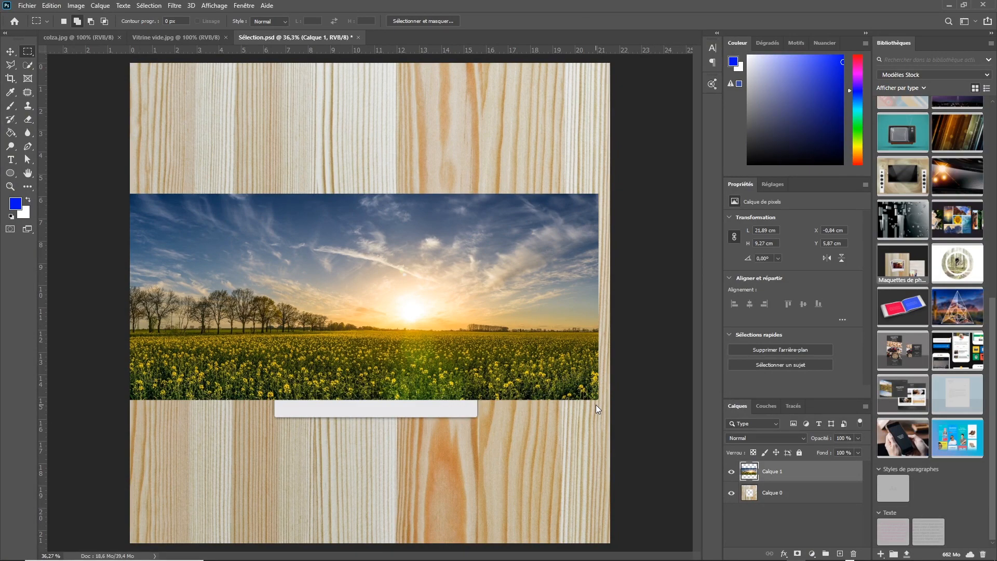
{"action": "left_click", "coordinate": [11, 53]}
{"action": "left_click_drag", "start_coordinate": [266, 199], "coordinate": [278, 210]}
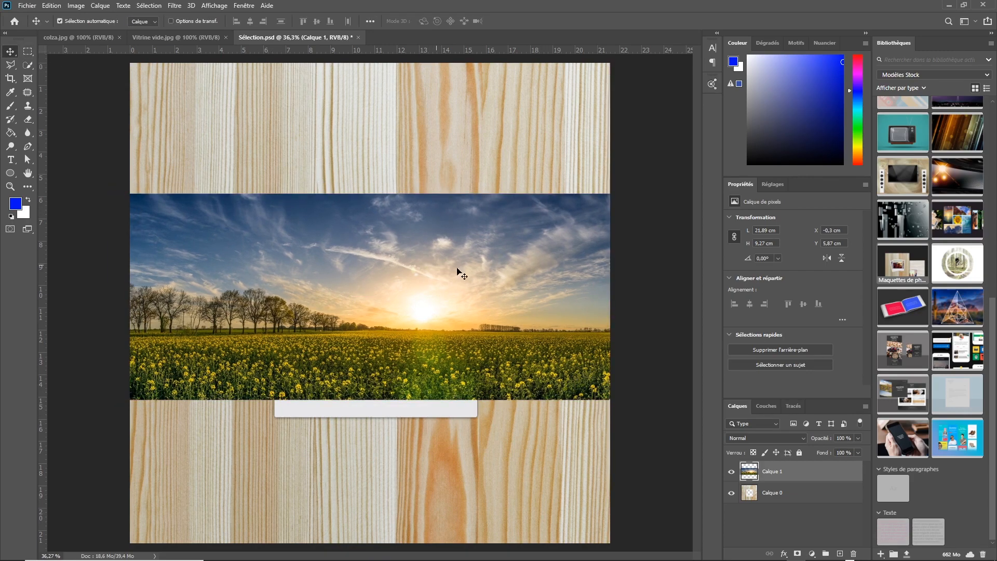
Place Calque 1 beneath Calque 0 and reposition the landscape to about X 0.37 cm, Y 6.16 cm behind the frame's opening
{"action": "left_click_drag", "start_coordinate": [753, 469], "coordinate": [754, 499]}
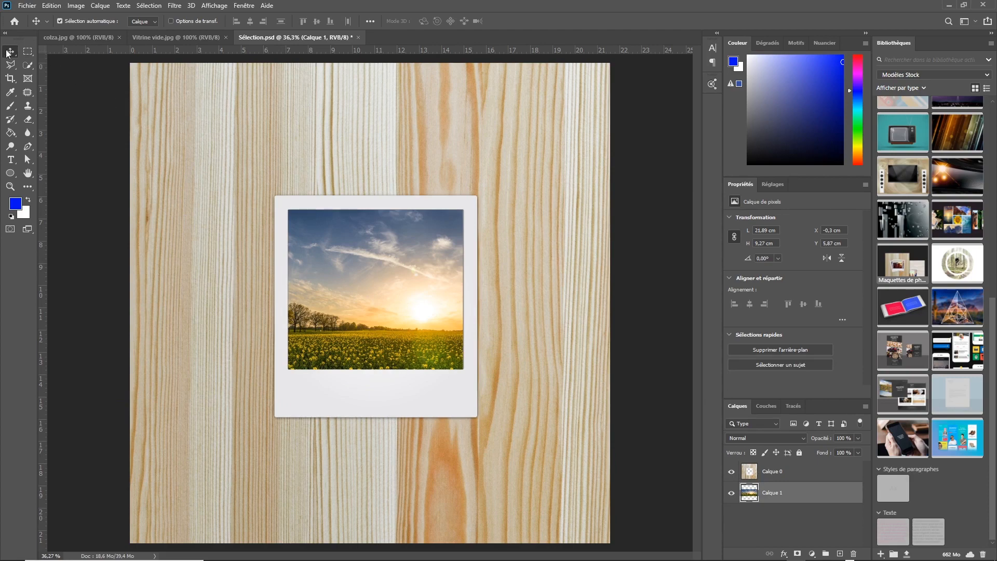
{"action": "mouse_move", "coordinate": [366, 258]}
{"action": "left_mouse_down"}
{"action": "mouse_move", "coordinate": [400, 256]}
{"action": "mouse_move", "coordinate": [353, 257]}
{"action": "left_mouse_up"}
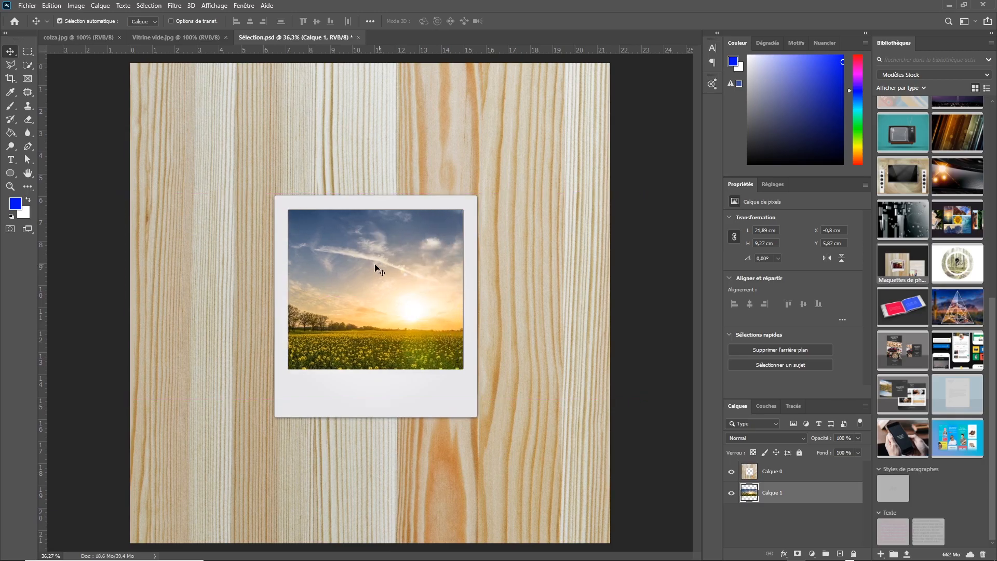
{"action": "left_click", "coordinate": [731, 493]}
{"action": "left_click", "coordinate": [731, 494]}
{"action": "left_click", "coordinate": [731, 493]}
{"action": "left_click", "coordinate": [732, 493]}
{"action": "left_click_drag", "start_coordinate": [395, 292], "coordinate": [362, 292]}
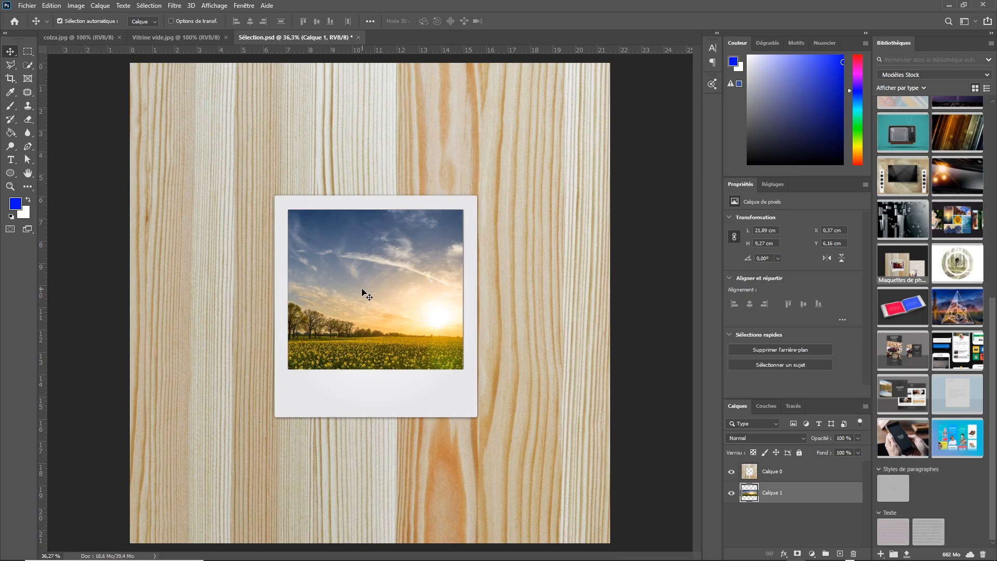
Hide Calque 1 and revert Sélection.psd to its saved version
{"action": "left_click", "coordinate": [732, 493]}
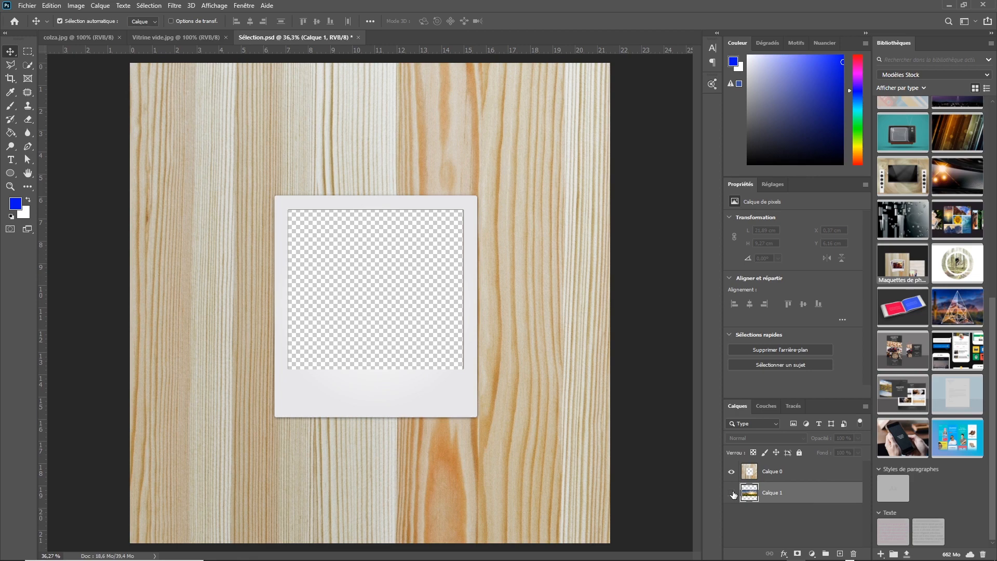
{"action": "key", "text": "F12"}
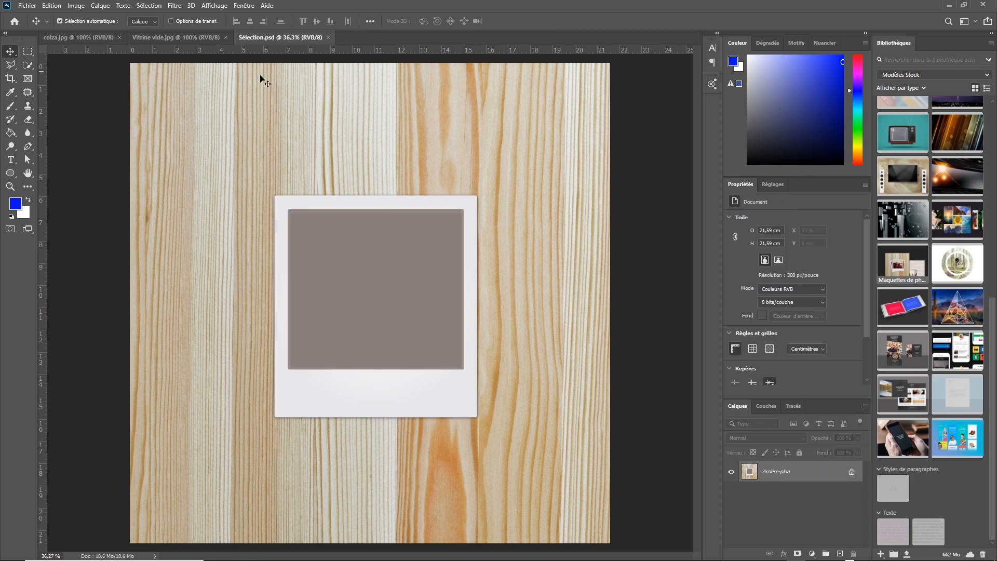
Select the grey photo area inside the white frame with the Rectangular Marquee tool
{"action": "left_click", "coordinate": [28, 53]}
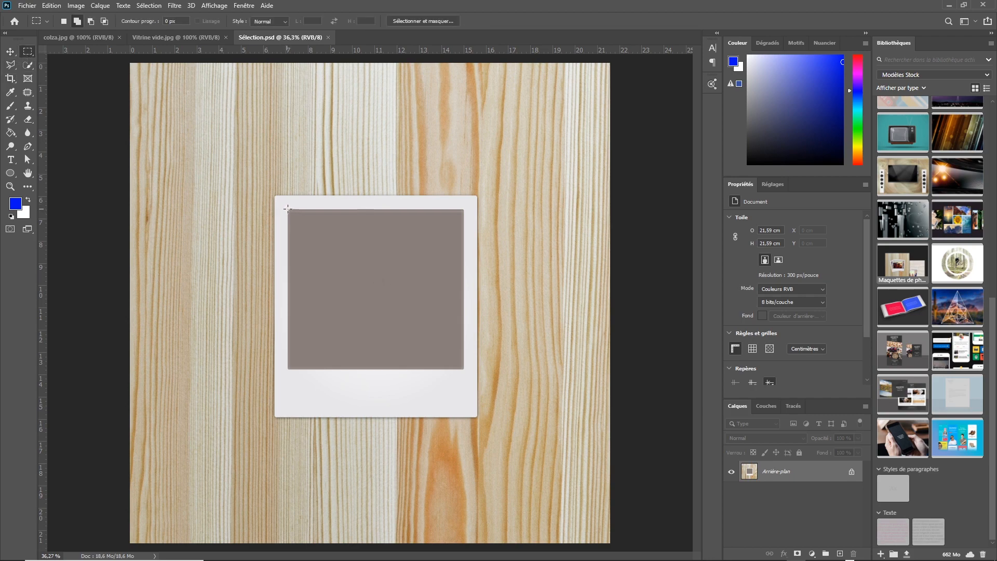
{"action": "left_click_drag", "start_coordinate": [289, 209], "coordinate": [463, 370]}
{"action": "right_click", "coordinate": [366, 255]}
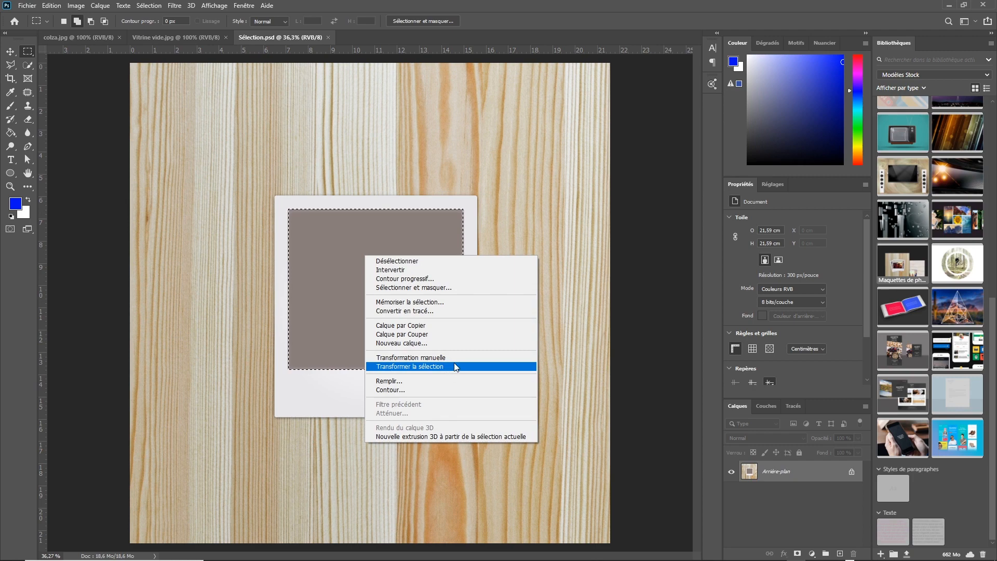
{"action": "left_click", "coordinate": [342, 257]}
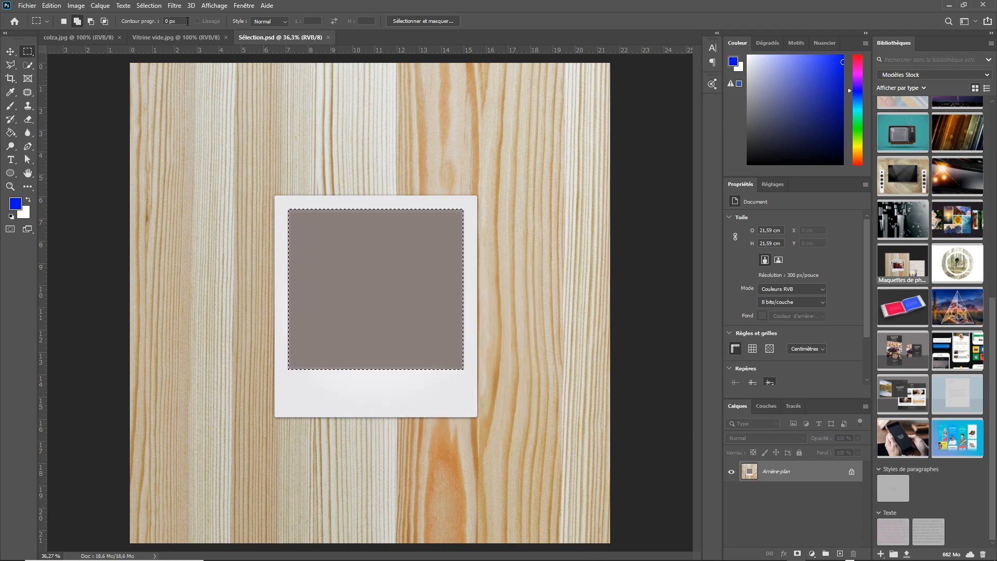
View the selection in the Select and Mask workspace and accept it with its settings unchanged
{"action": "left_click", "coordinate": [151, 5]}
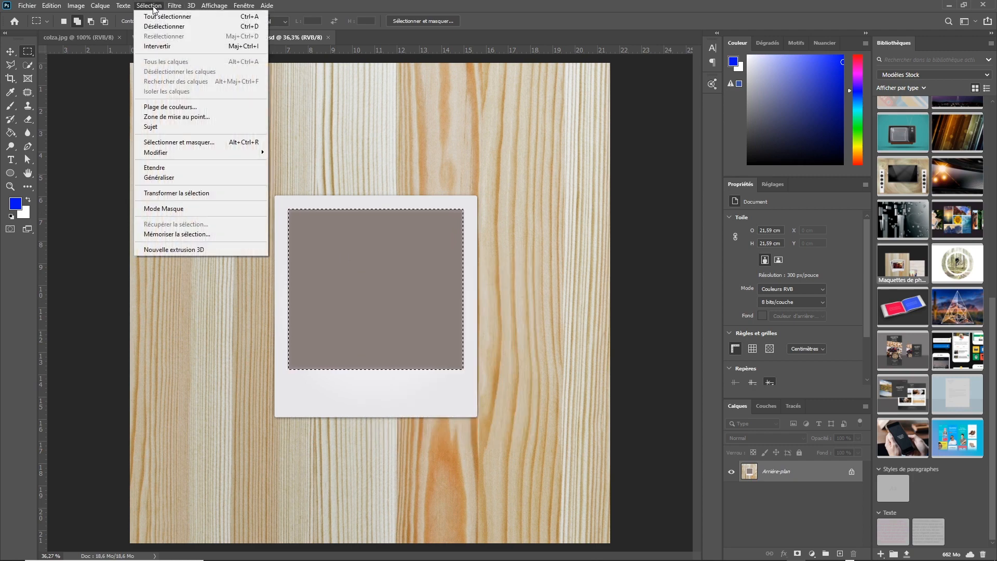
{"action": "left_click", "coordinate": [200, 142]}
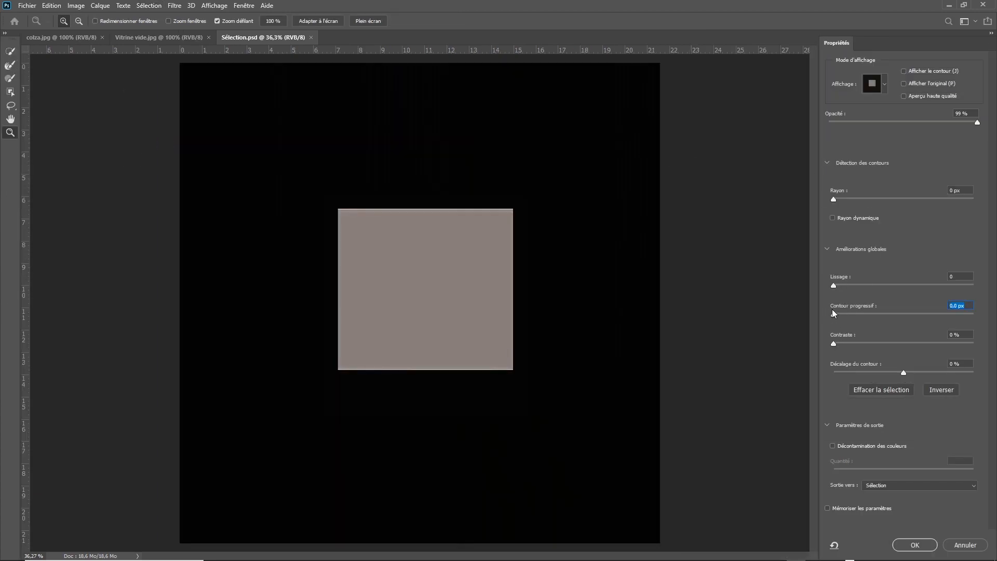
{"action": "left_click", "coordinate": [924, 545]}
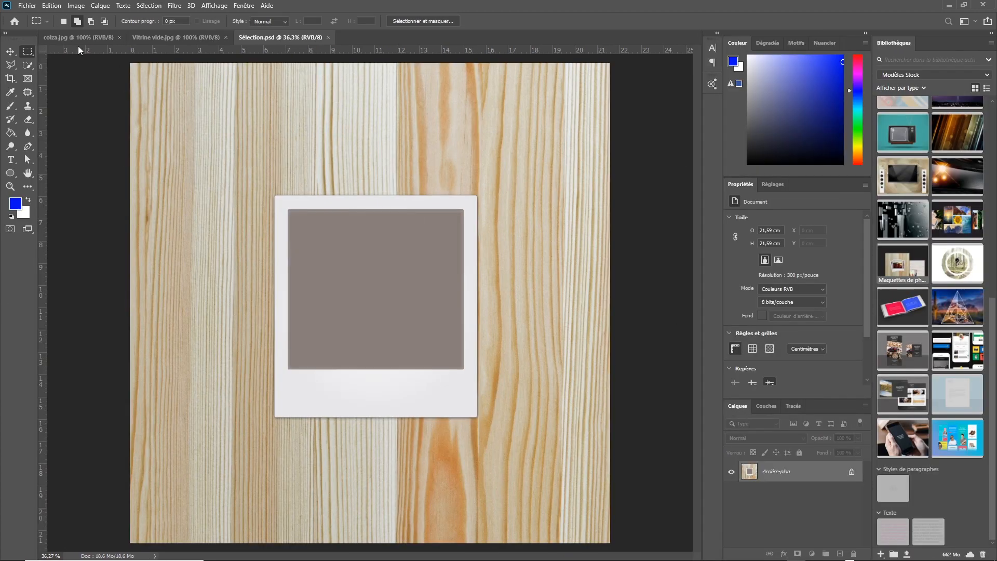
Save the selection as a new channel named "photo" in Sélection.psd
{"action": "left_click", "coordinate": [146, 5]}
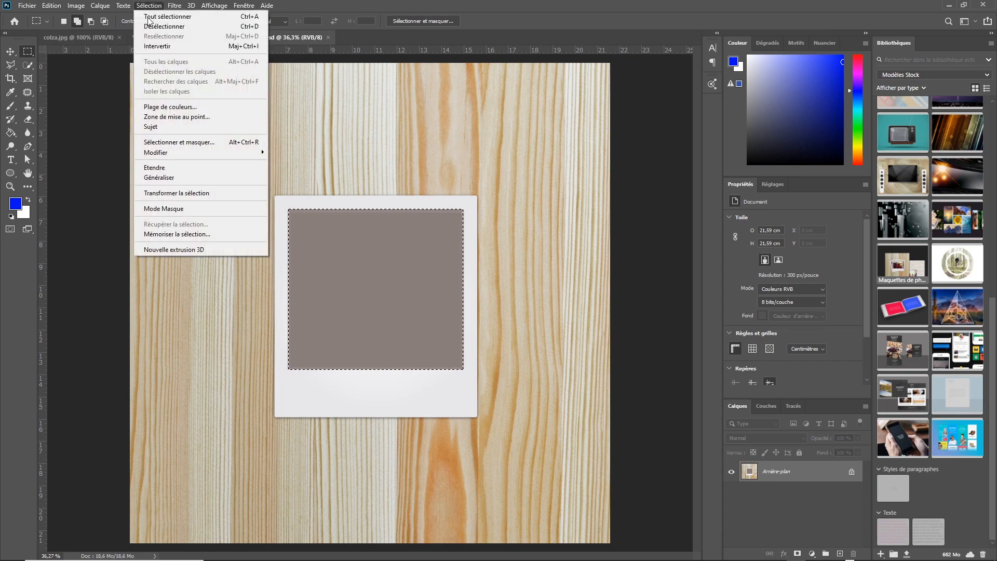
{"action": "left_click", "coordinate": [229, 234]}
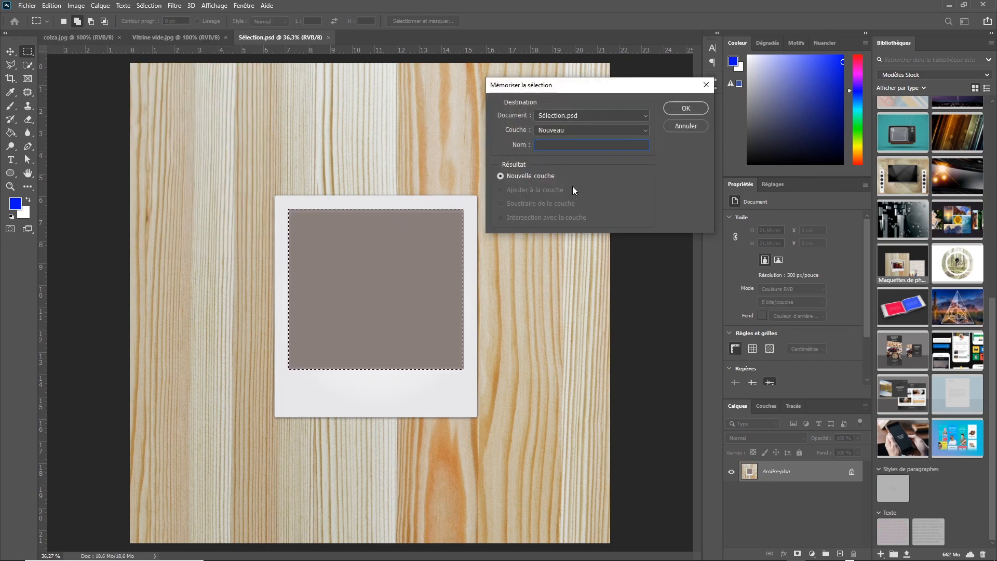
{"action": "type", "text": "photo"}
{"action": "left_click", "coordinate": [686, 109]}
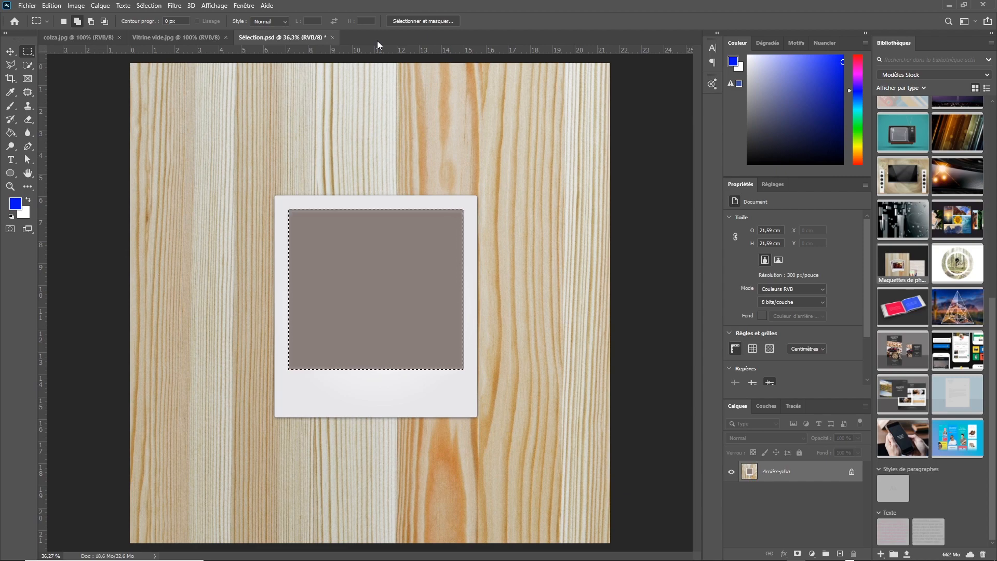
Try an ordinary paste of the copied landscape into Sélection.psd, and undo it
{"action": "left_click", "coordinate": [100, 39]}
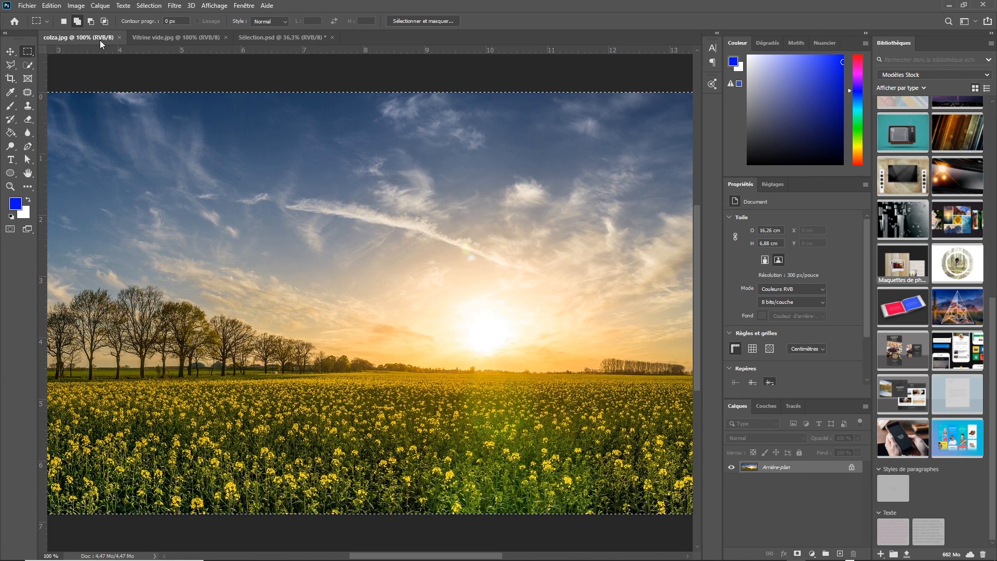
{"action": "left_click", "coordinate": [253, 38]}
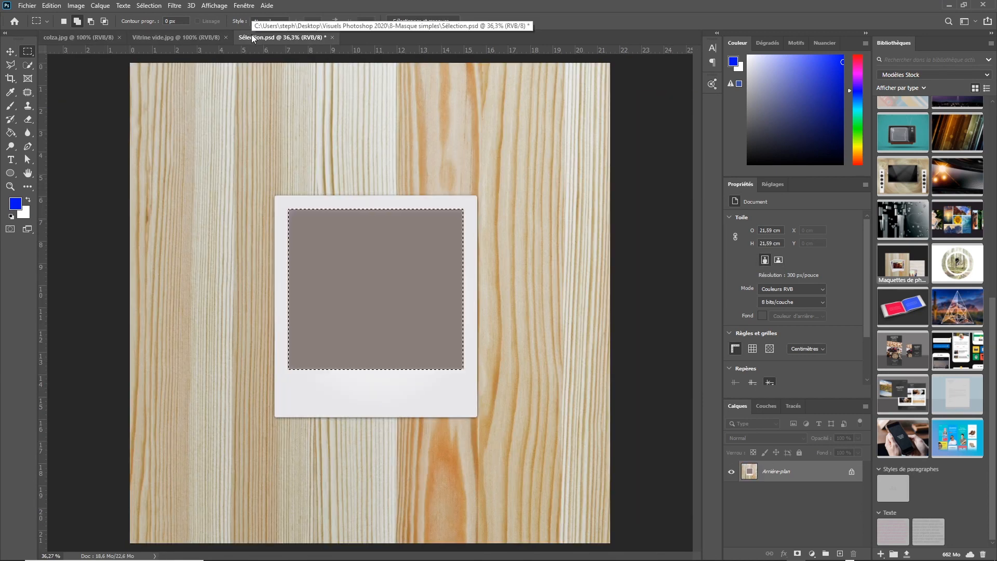
{"action": "left_click", "coordinate": [48, 6]}
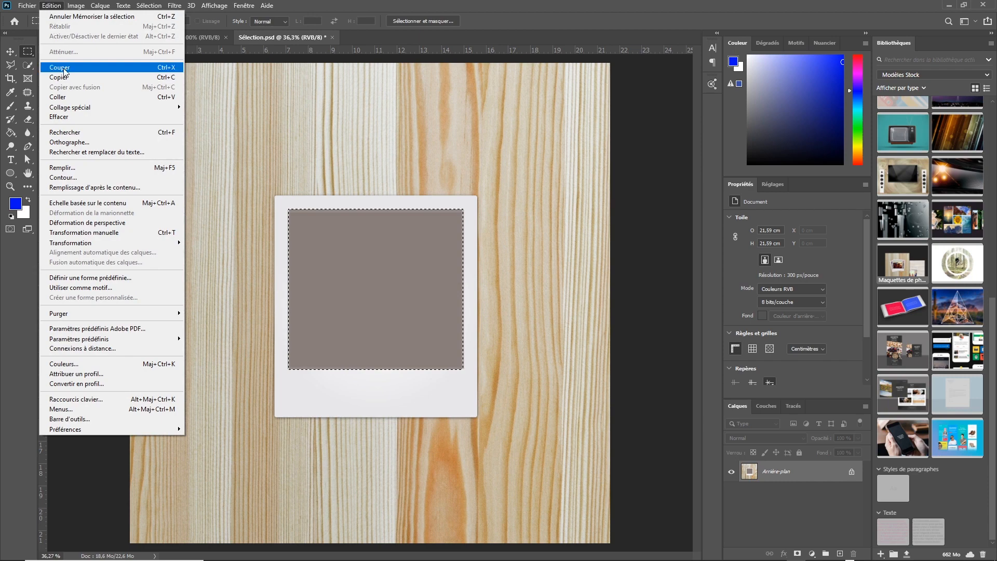
{"action": "left_click", "coordinate": [57, 98]}
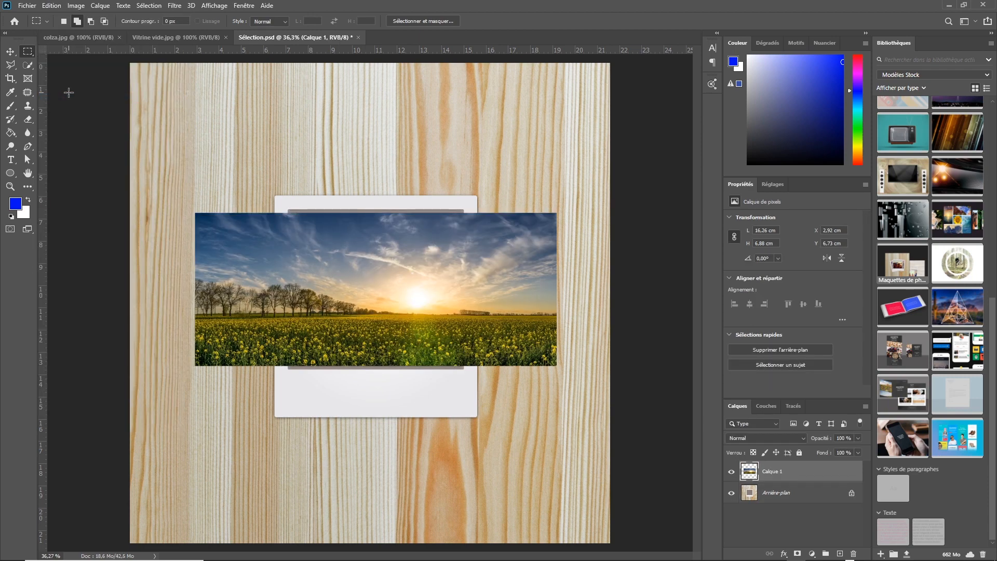
{"action": "key", "text": "ctrl+z"}
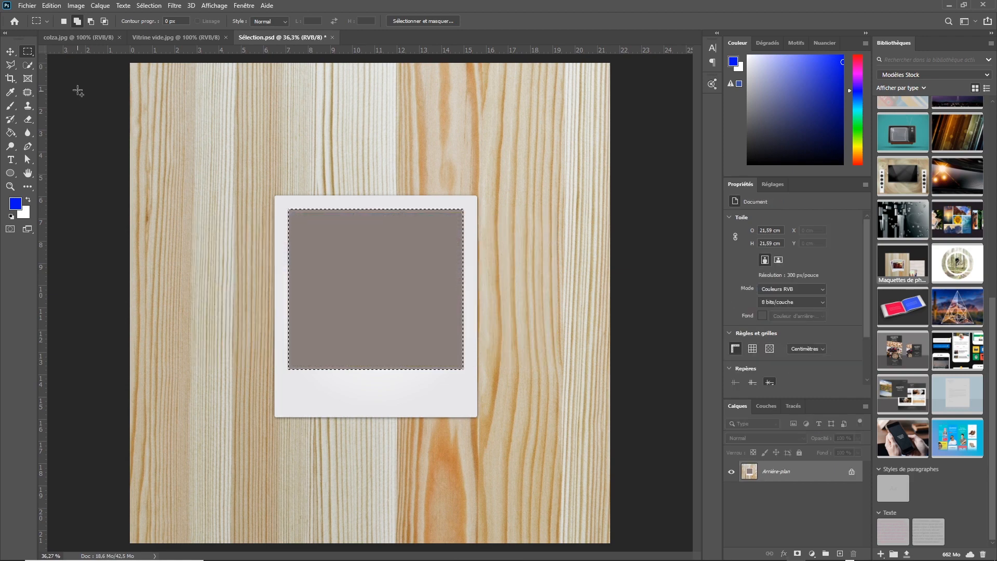
Paste the copied landscape into the active selection with the Paste Into (Coller dedans) command
{"action": "left_click", "coordinate": [51, 5]}
{"action": "mouse_move", "coordinate": [105, 109]}
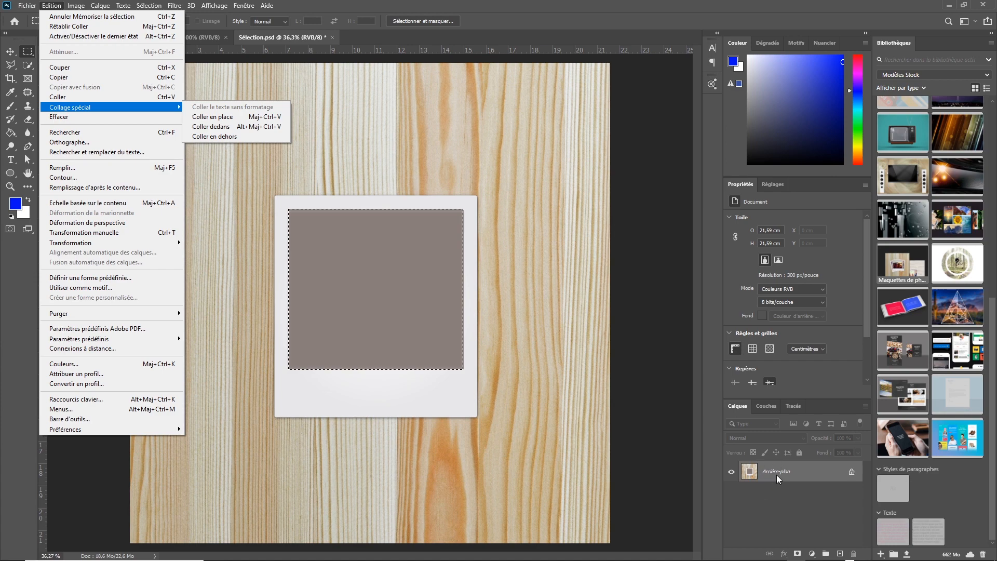
{"action": "left_click", "coordinate": [235, 128]}
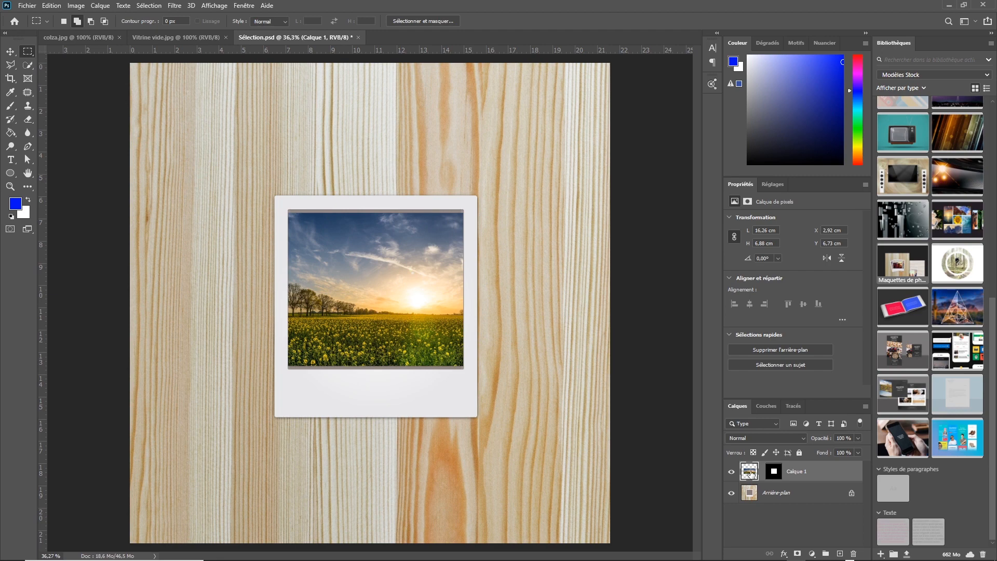
Compare the layer mask and the image of the pasted landscape layer by alternately making each one active
{"action": "left_click", "coordinate": [775, 475]}
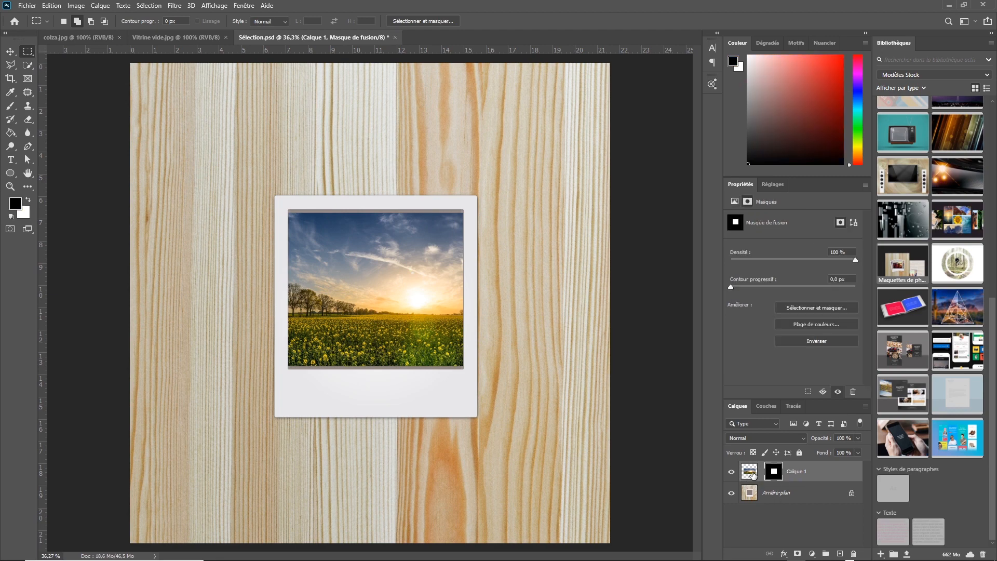
{"action": "left_click", "coordinate": [752, 474]}
{"action": "left_click", "coordinate": [777, 473]}
{"action": "left_click", "coordinate": [750, 474]}
{"action": "left_click", "coordinate": [775, 473]}
Scale the landscape image proportionally to about 128% so it covers the frame opening, and shift it about 1 cm left
{"action": "left_click", "coordinate": [748, 471]}
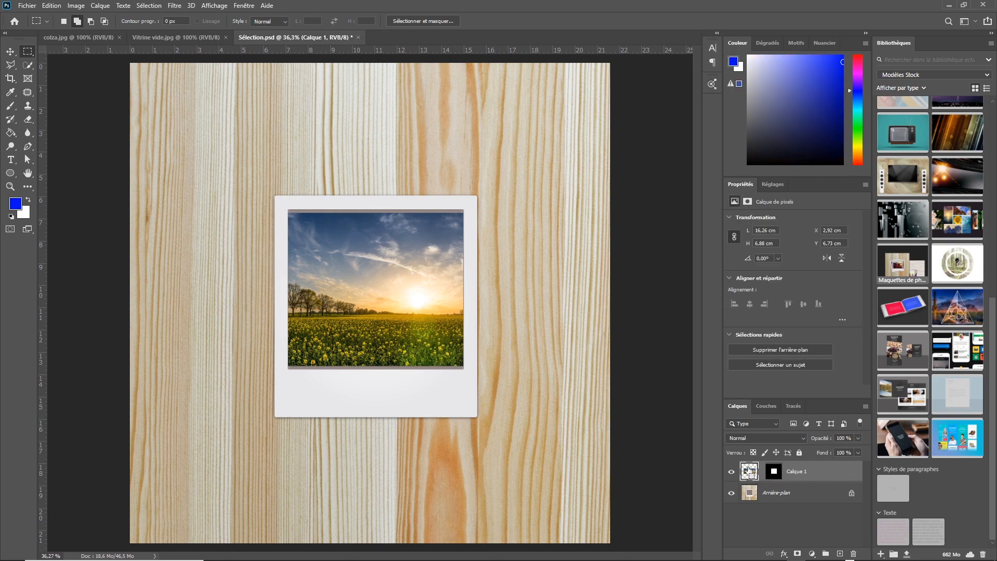
{"action": "key", "text": "ctrl+t"}
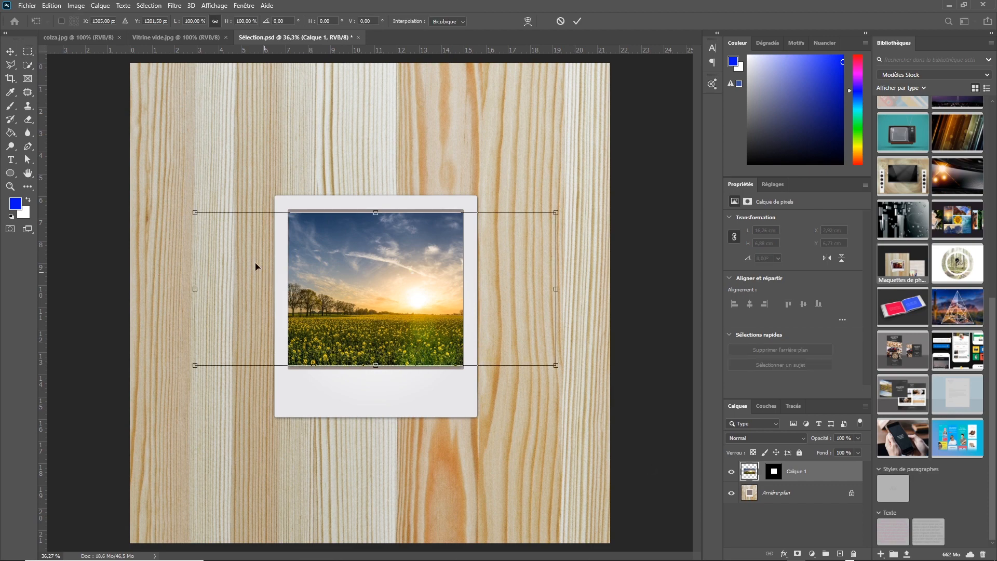
{"action": "left_click_drag", "start_coordinate": [194, 211], "coordinate": [146, 191]}
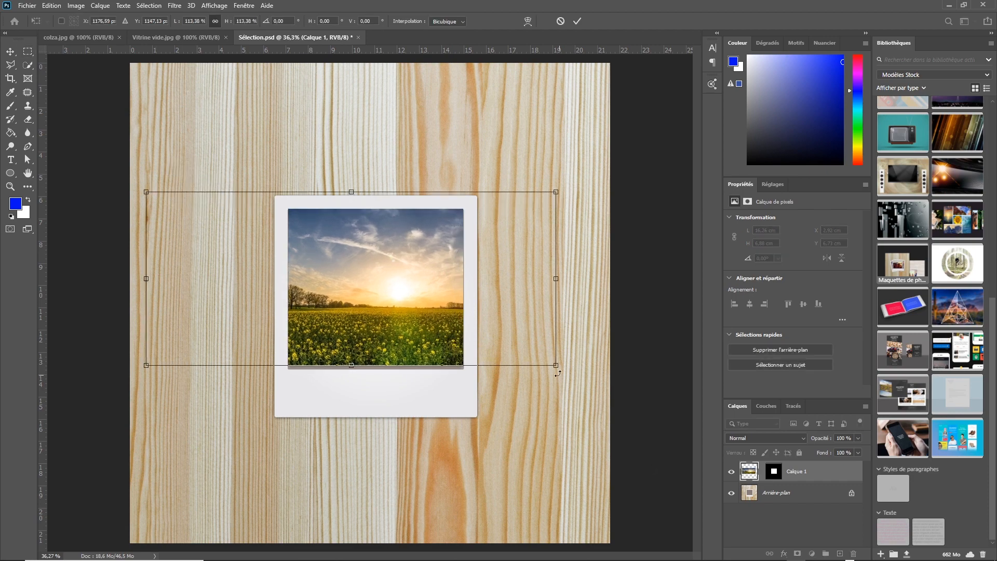
{"action": "left_click_drag", "start_coordinate": [555, 367], "coordinate": [609, 389]}
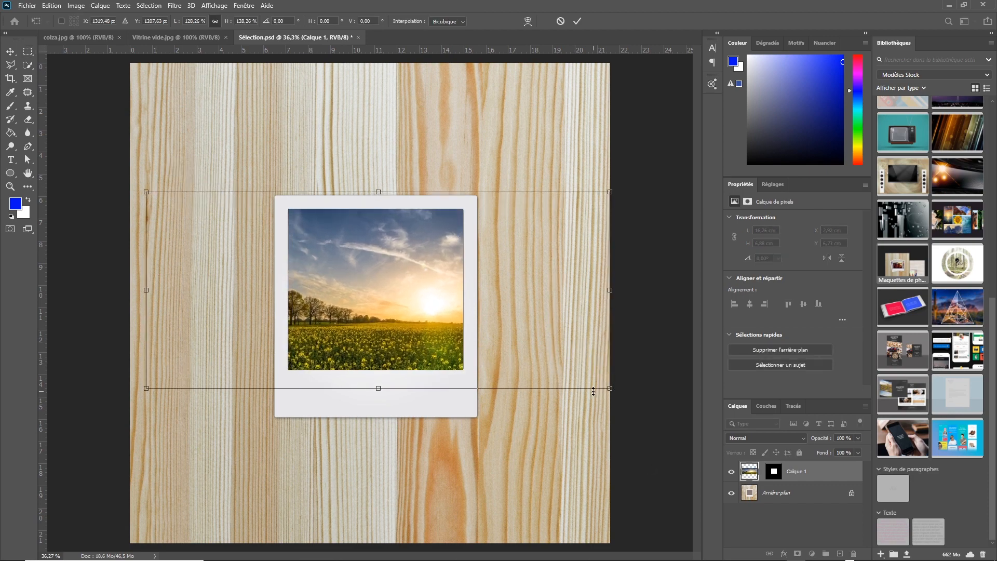
{"action": "key", "text": "Return"}
{"action": "left_click", "coordinate": [10, 51]}
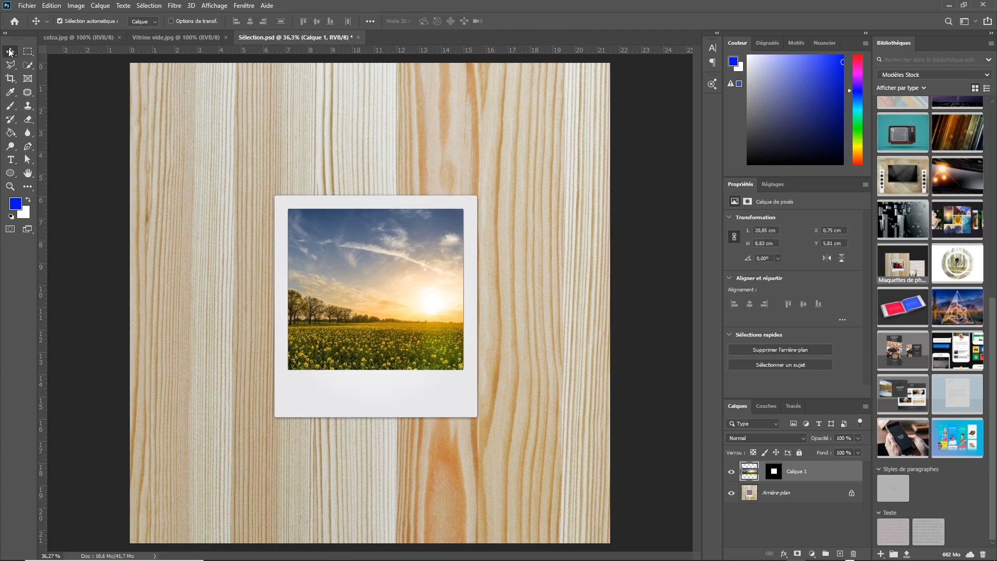
{"action": "mouse_move", "coordinate": [358, 222]}
{"action": "left_mouse_down"}
{"action": "mouse_move", "coordinate": [312, 237]}
{"action": "mouse_move", "coordinate": [352, 240]}
{"action": "left_mouse_up"}
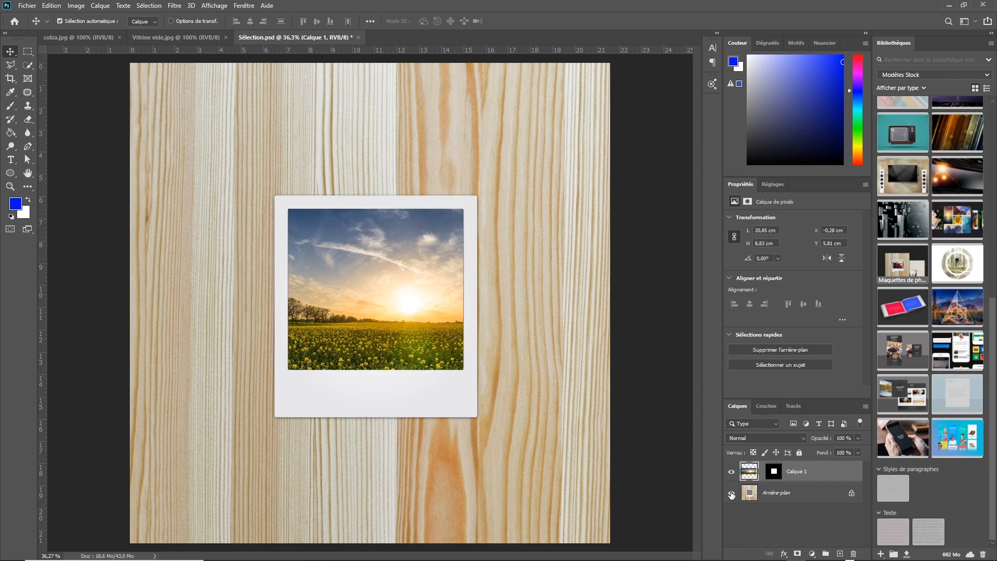
Hide and show Calque 1 repeatedly to compare the empty frame with the inserted photo, leaving the layer visible
{"action": "left_click", "coordinate": [731, 473]}
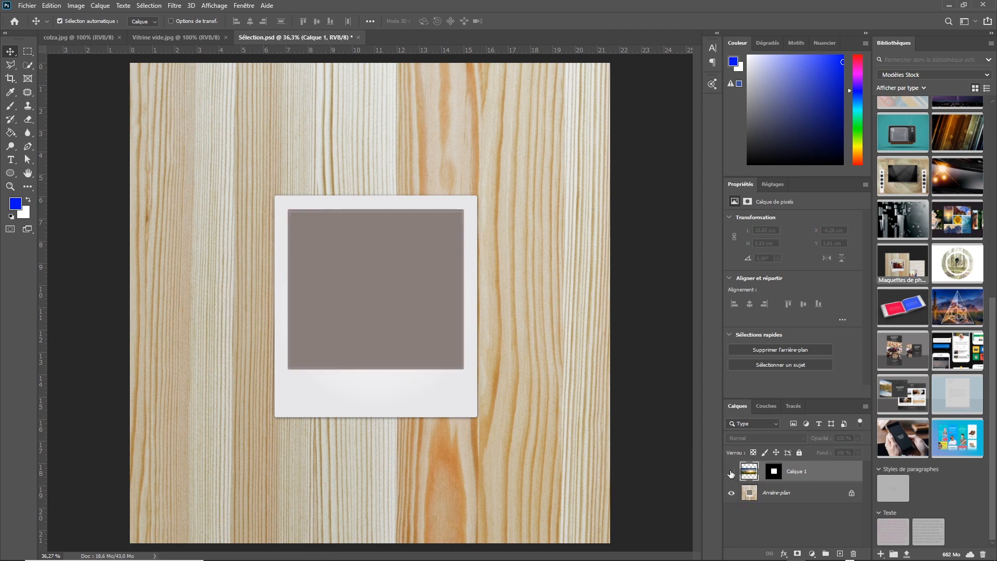
{"action": "left_click", "coordinate": [731, 473]}
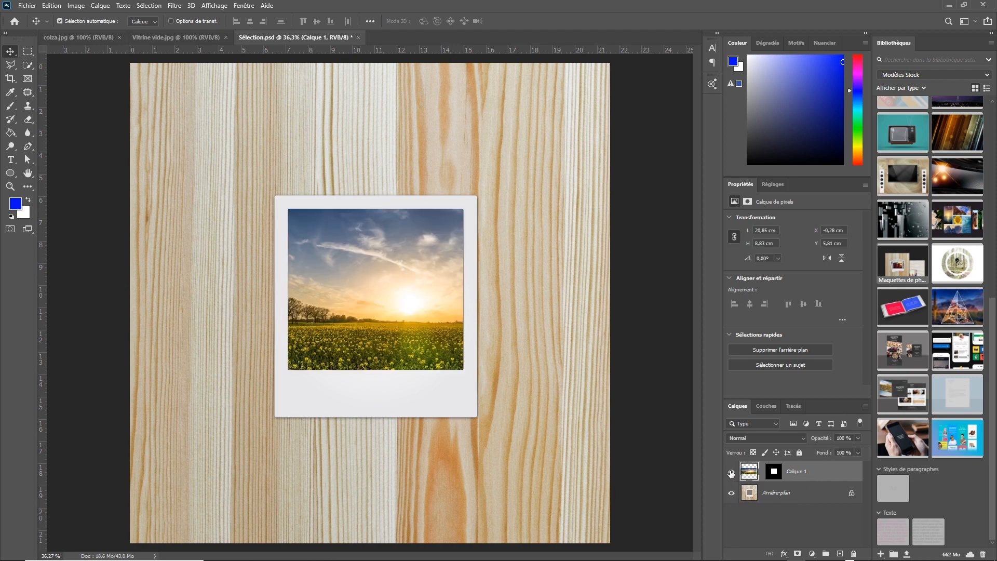
{"action": "left_click", "coordinate": [731, 473]}
{"action": "left_click", "coordinate": [732, 473]}
{"action": "left_click", "coordinate": [731, 473]}
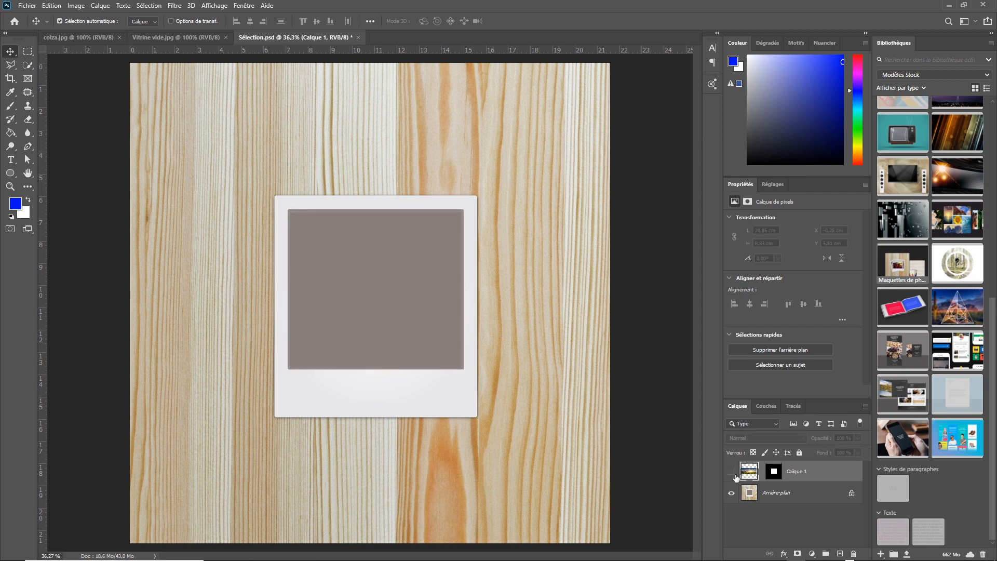
{"action": "left_click", "coordinate": [732, 474]}
{"action": "left_click", "coordinate": [732, 474]}
{"action": "left_click", "coordinate": [731, 471]}
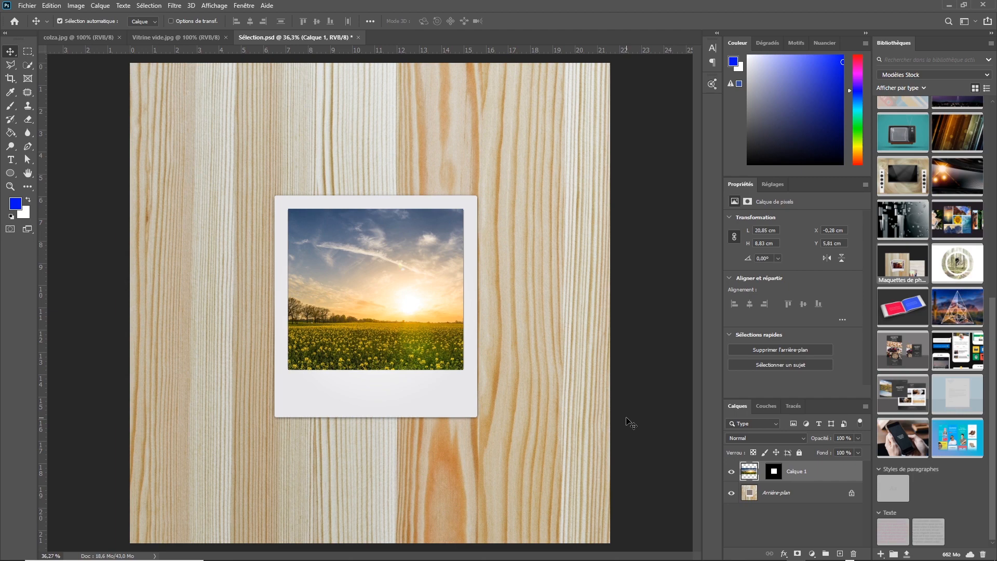
{"action": "left_click", "coordinate": [732, 474]}
{"action": "left_click", "coordinate": [732, 474]}
{"action": "left_click", "coordinate": [732, 474]}
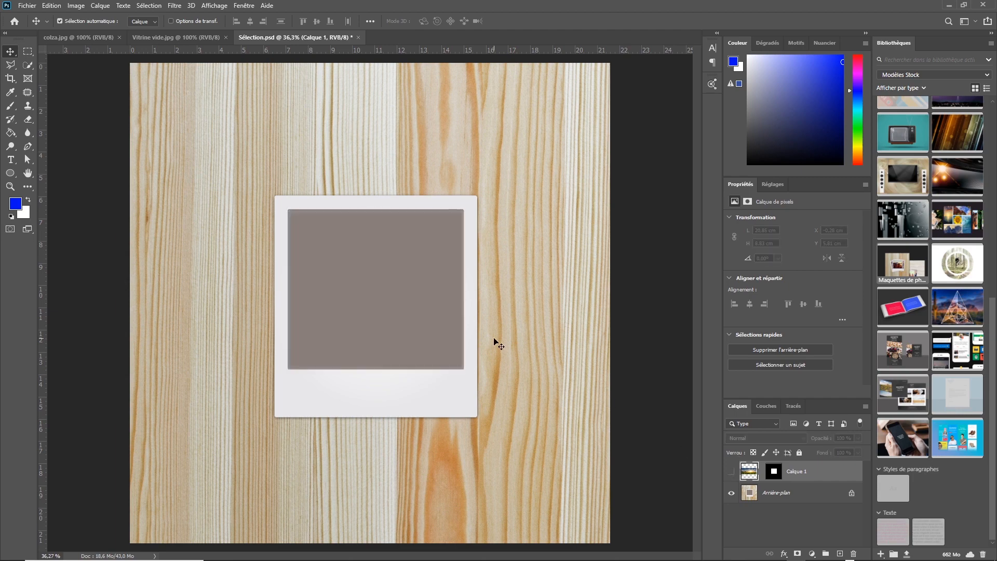
{"action": "left_click", "coordinate": [732, 471]}
Shift the landscape about 0.65 cm right inside the frame and apply a Hue/Saturation adjustment with saturation -7
{"action": "left_click_drag", "start_coordinate": [314, 241], "coordinate": [329, 243]}
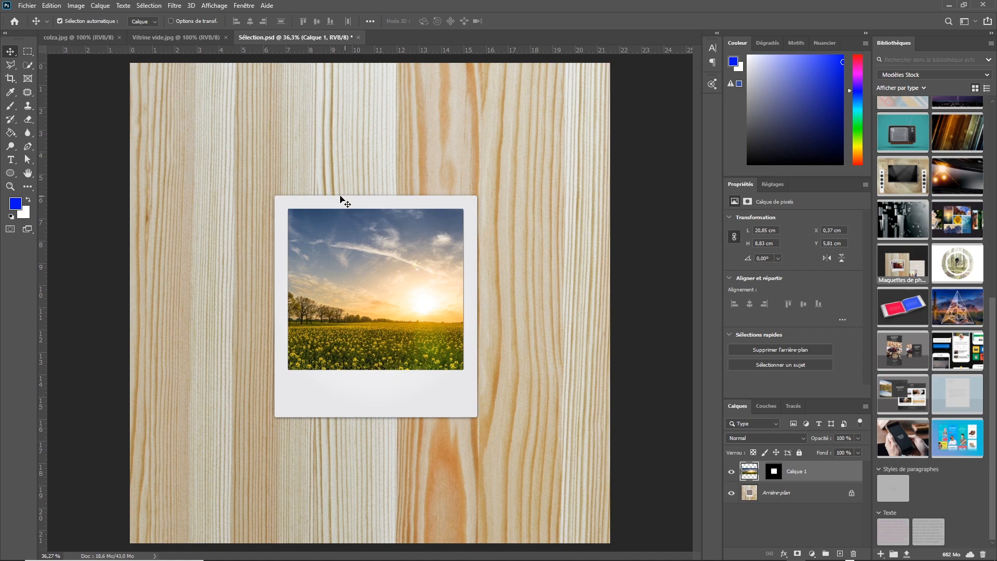
{"action": "left_click", "coordinate": [79, 6]}
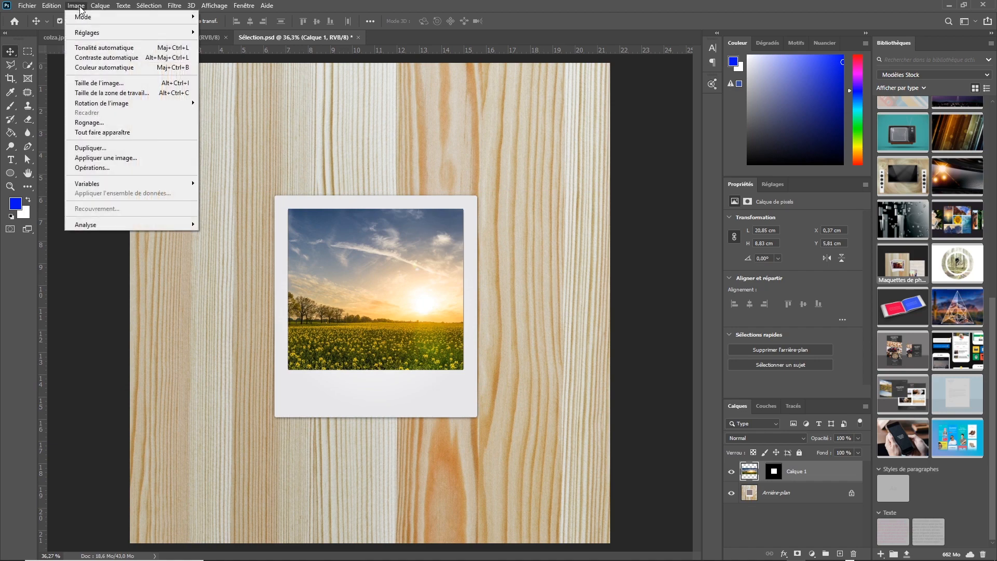
{"action": "left_click", "coordinate": [79, 6]}
{"action": "left_click", "coordinate": [78, 6]}
{"action": "mouse_move", "coordinate": [155, 32]}
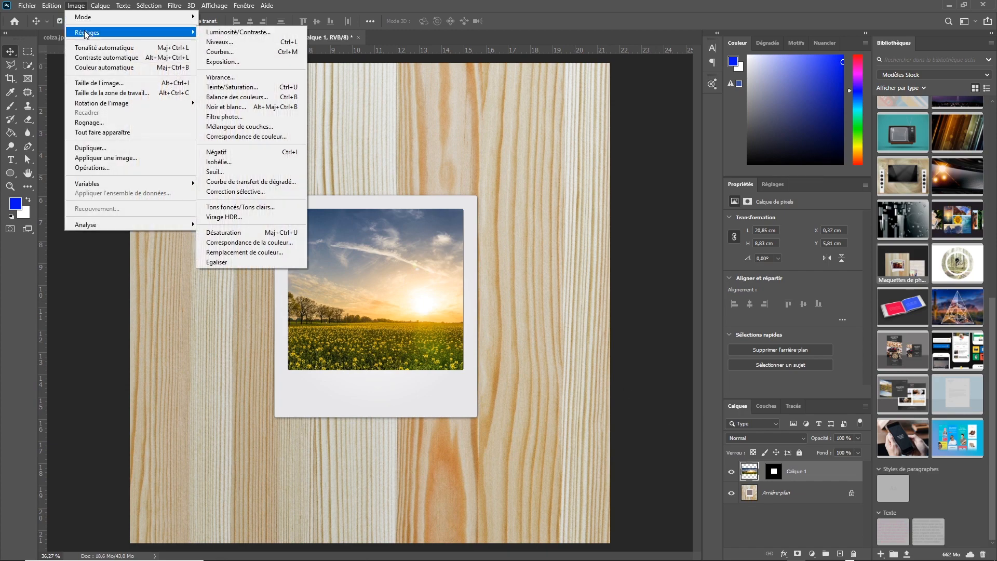
{"action": "left_click", "coordinate": [268, 89]}
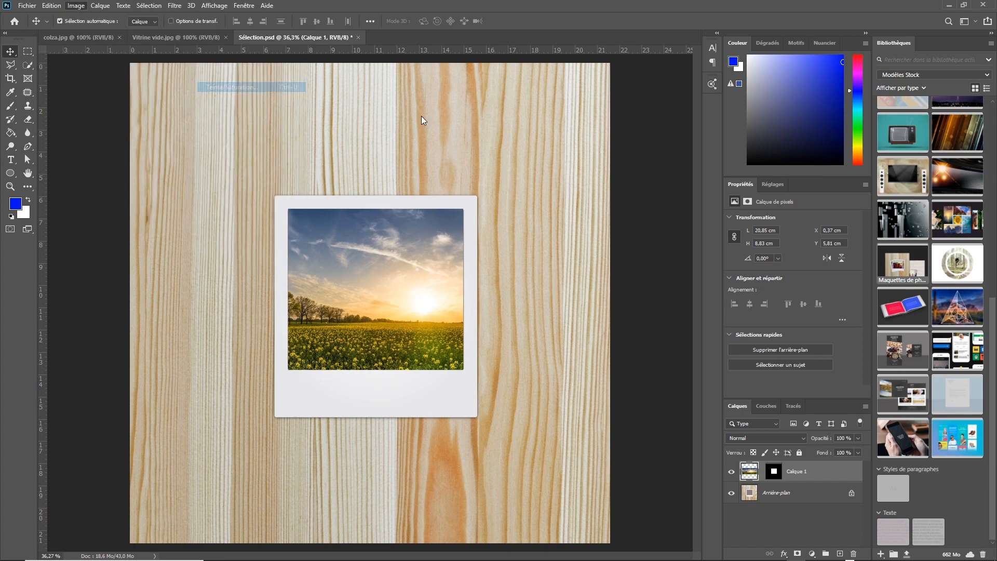
{"action": "mouse_move", "coordinate": [633, 229]}
{"action": "left_mouse_down"}
{"action": "mouse_move", "coordinate": [582, 227]}
{"action": "mouse_move", "coordinate": [630, 224]}
{"action": "left_mouse_up"}
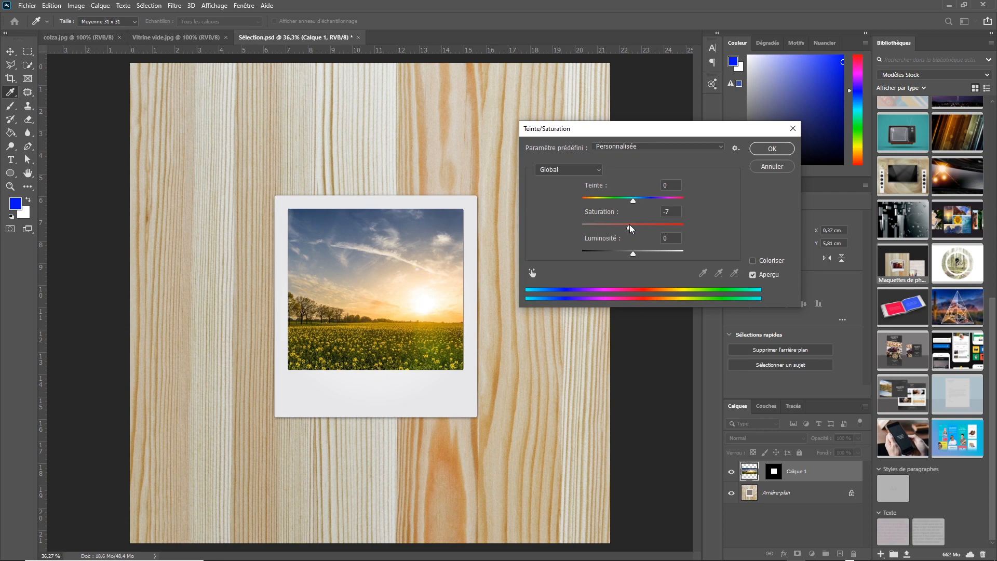
{"action": "left_click", "coordinate": [769, 150]}
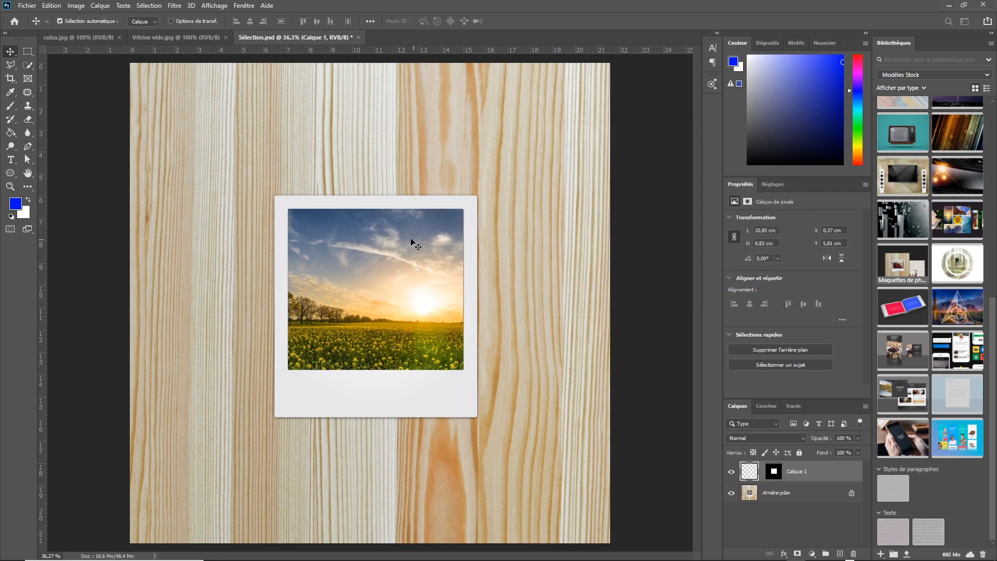
Review the non-destructive result by toggling Calque 1's visibility and switching between its mask and image, leaving the image active and visible
{"action": "left_click", "coordinate": [732, 473]}
{"action": "left_click", "coordinate": [732, 473]}
{"action": "left_click", "coordinate": [732, 473]}
{"action": "left_click", "coordinate": [732, 473]}
{"action": "left_click", "coordinate": [774, 472]}
{"action": "left_click", "coordinate": [751, 472]}
{"action": "left_click", "coordinate": [732, 472]}
{"action": "left_click", "coordinate": [732, 472]}
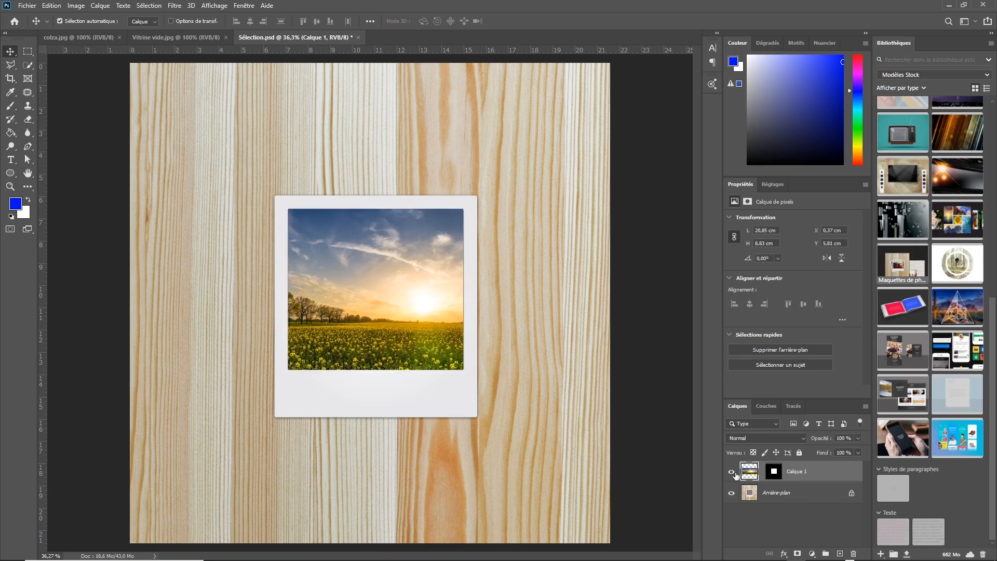